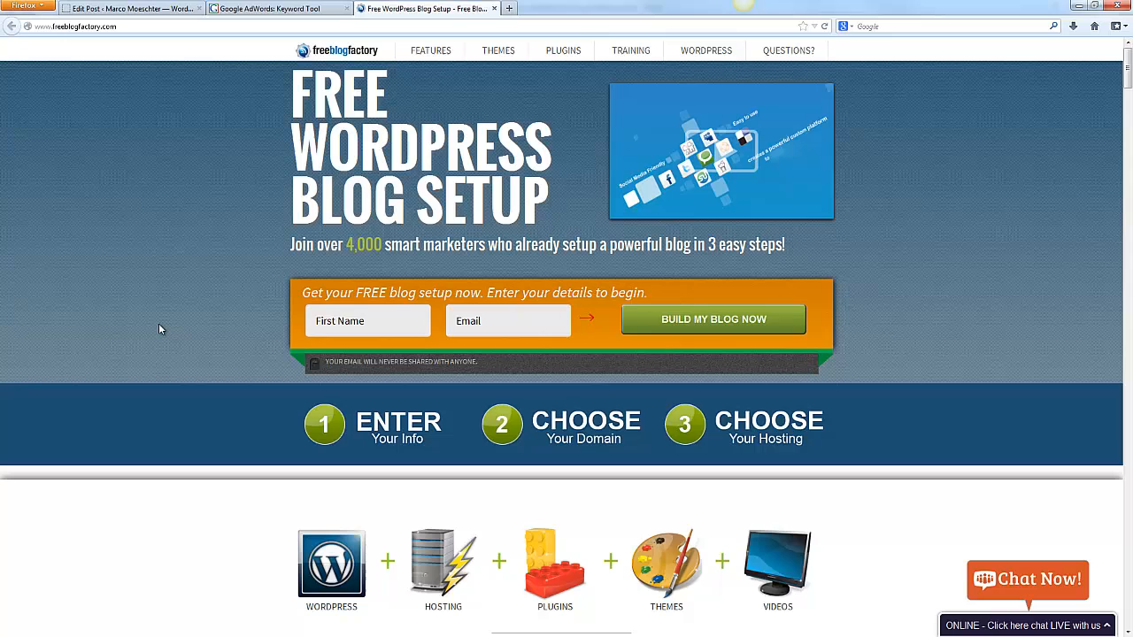
scroll(171, 343, down, 1)
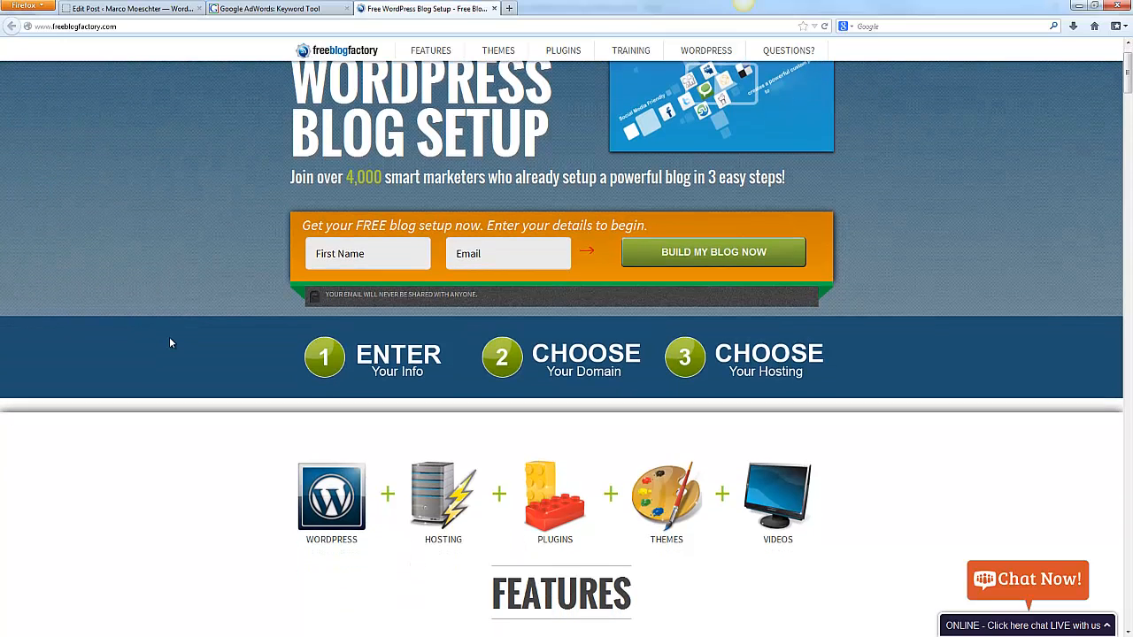
scroll(172, 352, up, 1)
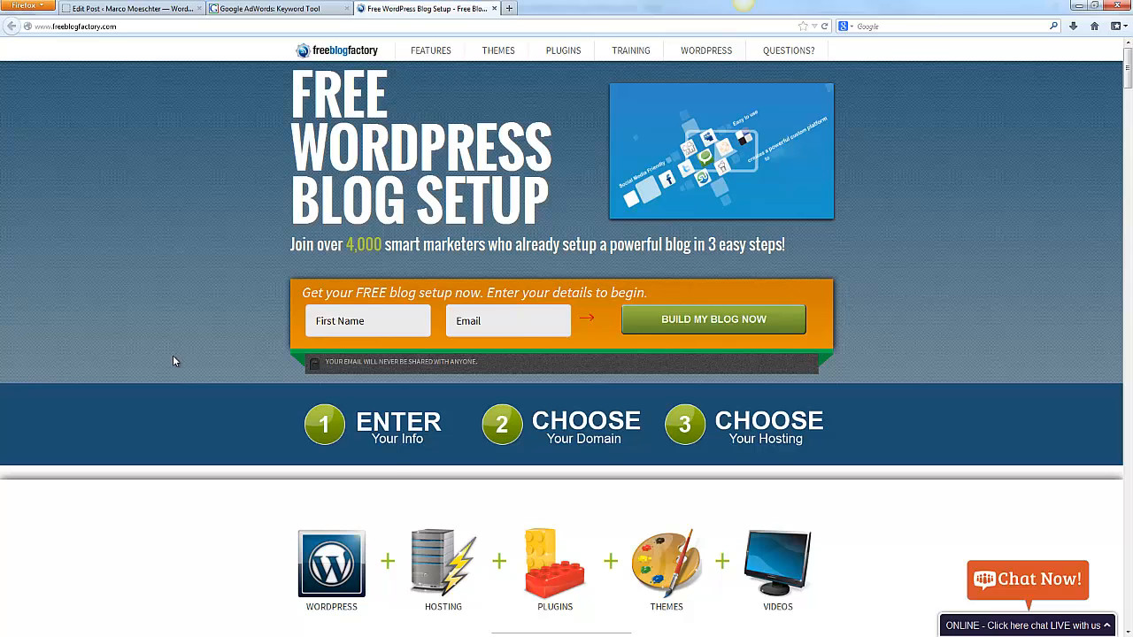
scroll(166, 352, down, 3)
scroll(167, 352, down, 4)
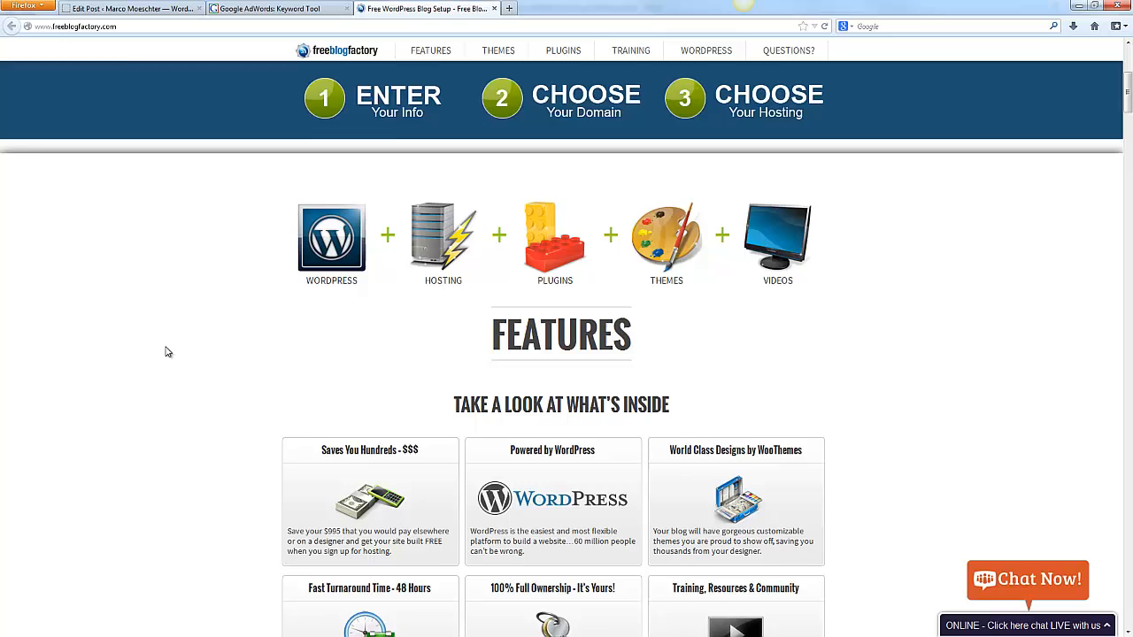
scroll(166, 351, down, 2)
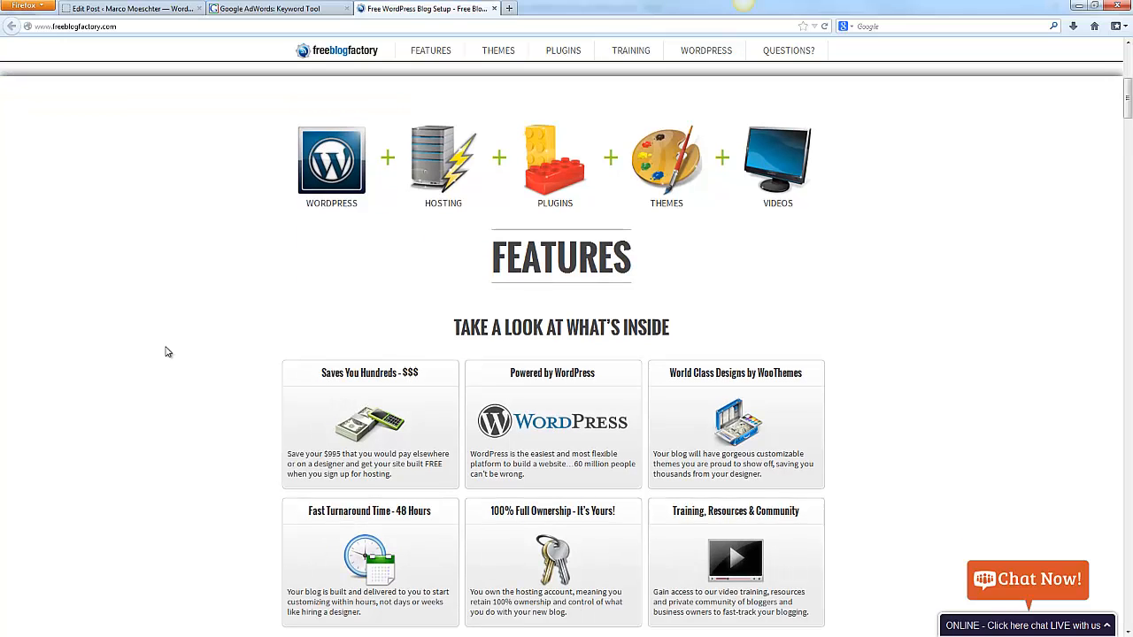
scroll(167, 354, down, 4)
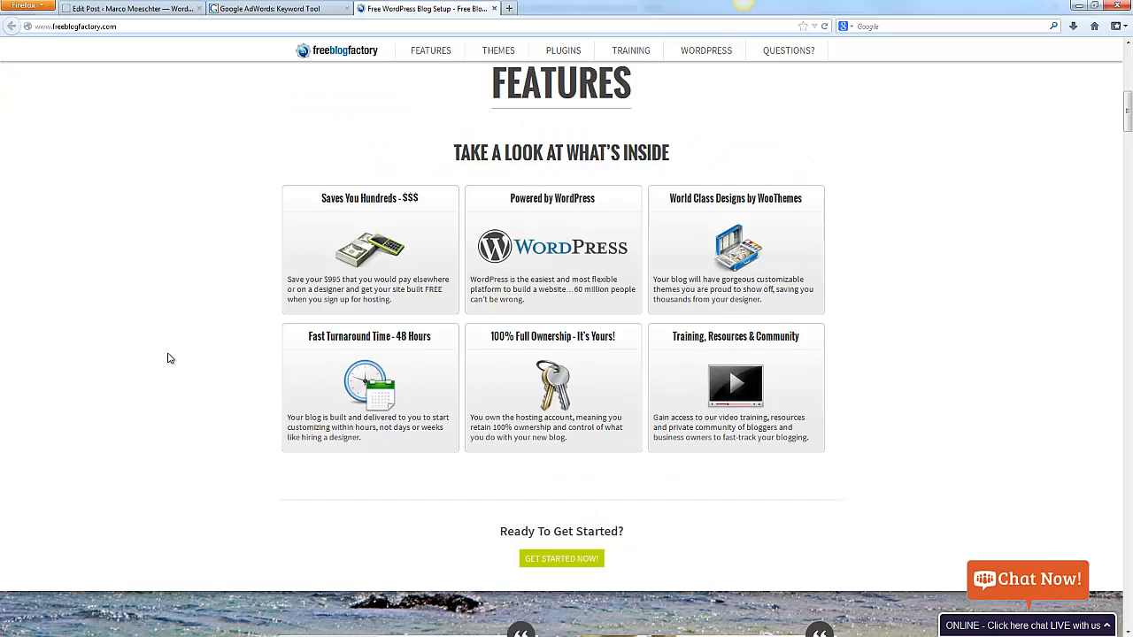
scroll(167, 354, down, 6)
scroll(167, 354, down, 5)
scroll(167, 357, down, 2)
scroll(167, 356, down, 3)
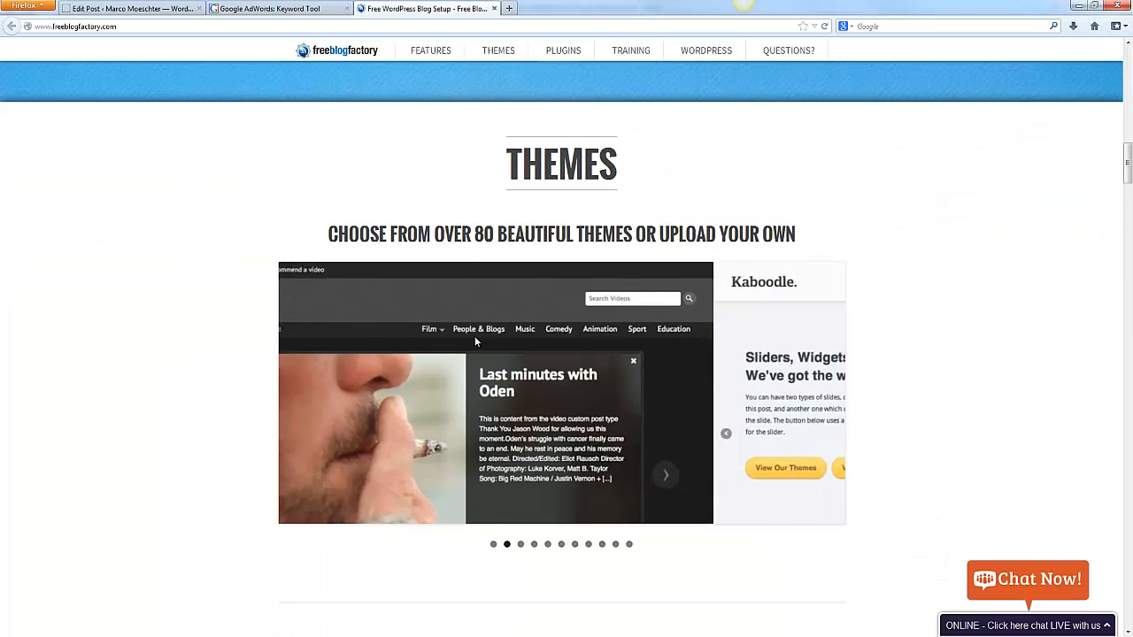
scroll(477, 343, down, 3)
scroll(479, 346, down, 6)
scroll(480, 346, down, 10)
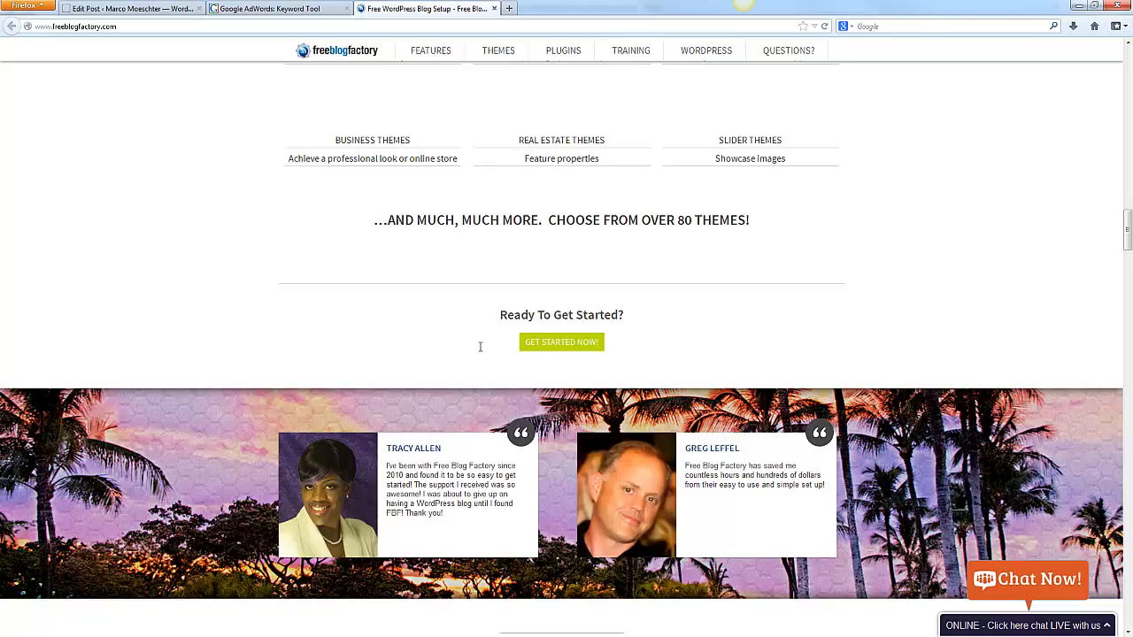
scroll(480, 346, down, 5)
scroll(479, 350, up, 3)
scroll(479, 351, up, 3)
scroll(479, 352, down, 5)
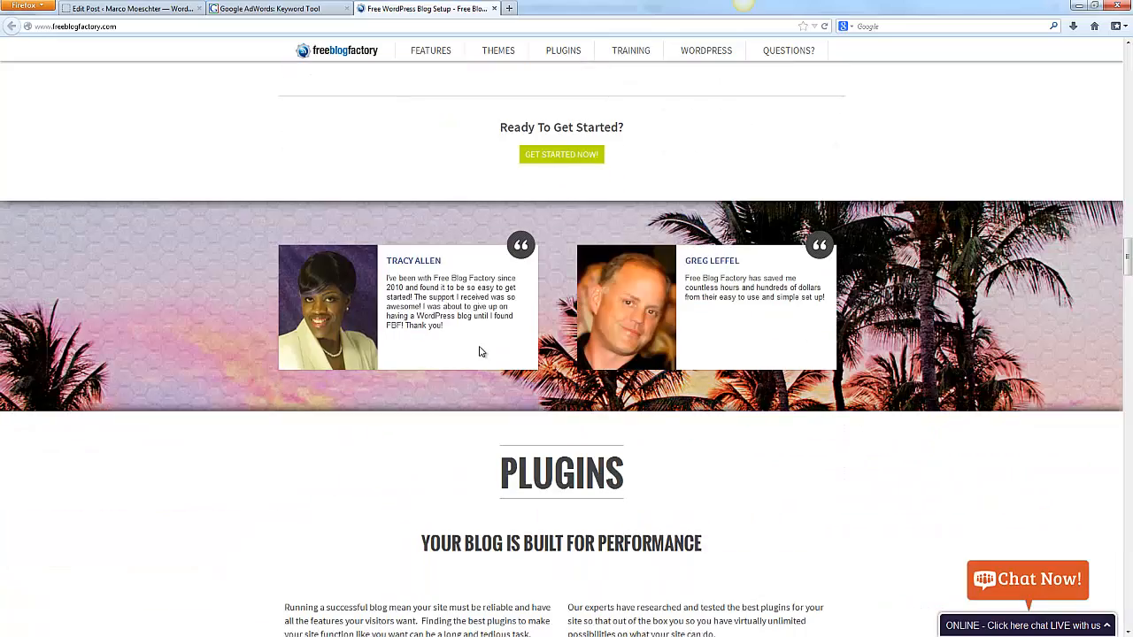
scroll(480, 352, down, 6)
scroll(480, 352, down, 4)
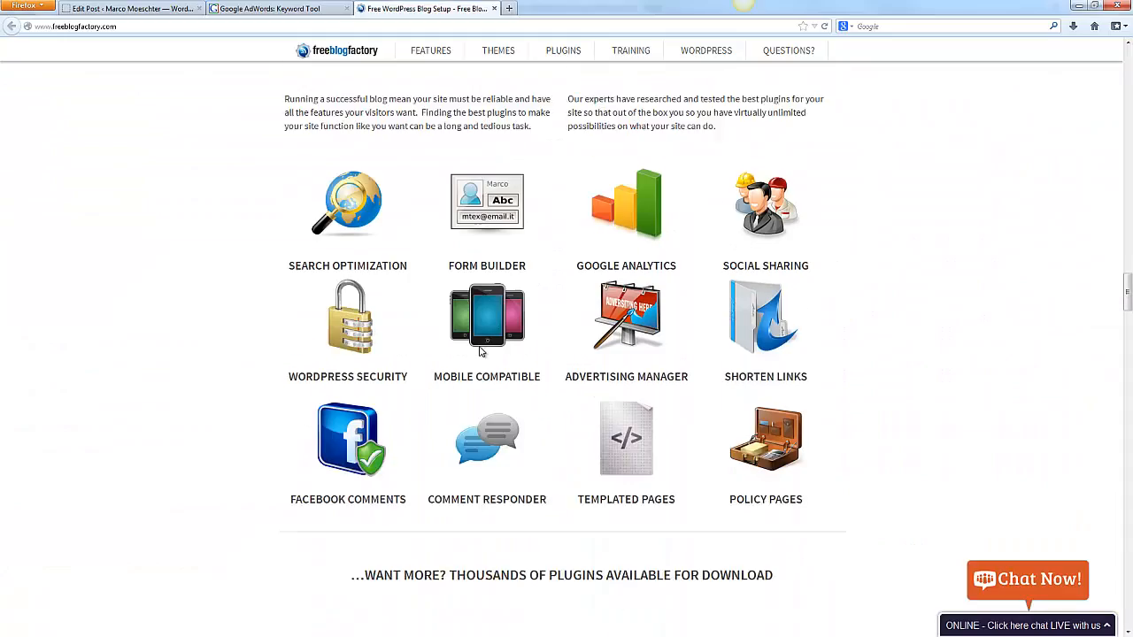
scroll(480, 351, down, 2)
scroll(480, 351, up, 2)
scroll(481, 352, up, 1)
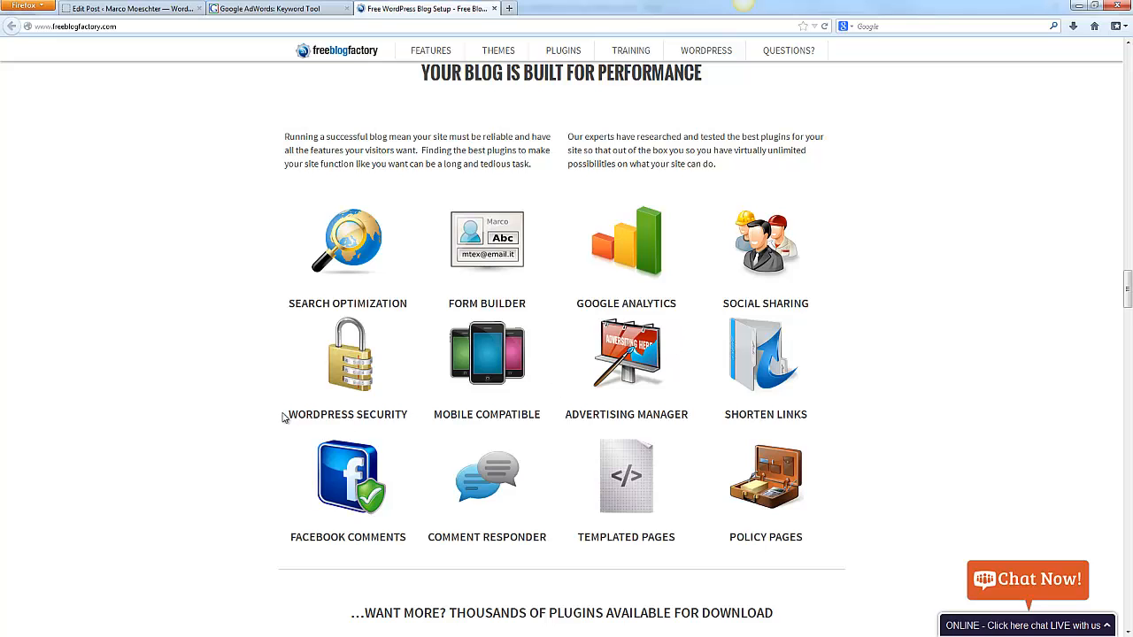
scroll(141, 398, down, 3)
scroll(141, 399, down, 3)
scroll(142, 398, down, 3)
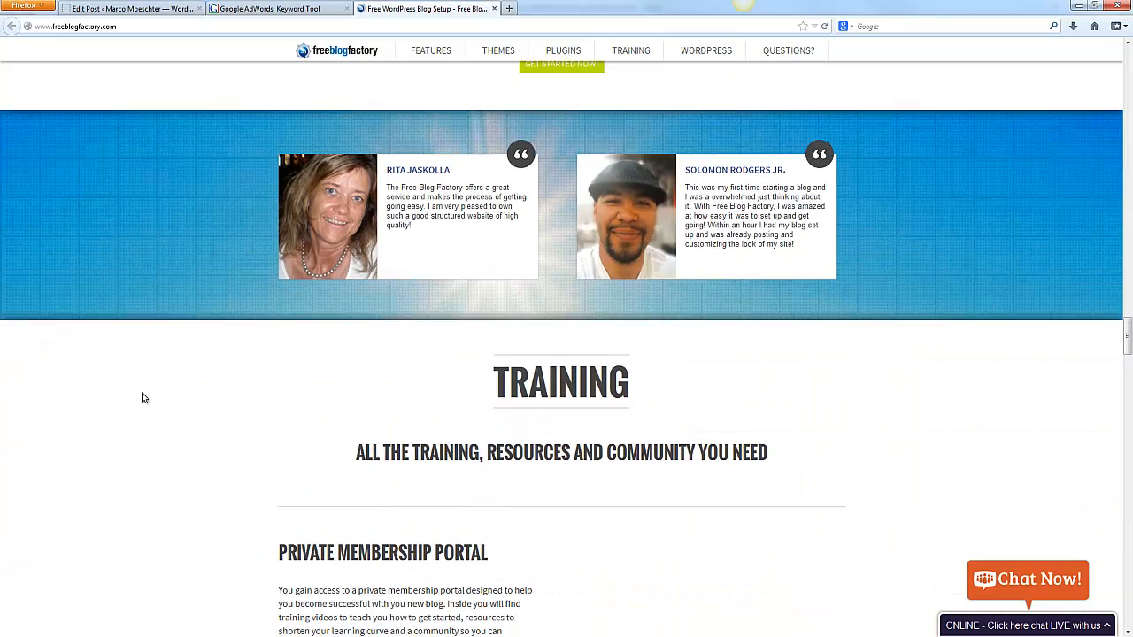
scroll(141, 398, down, 3)
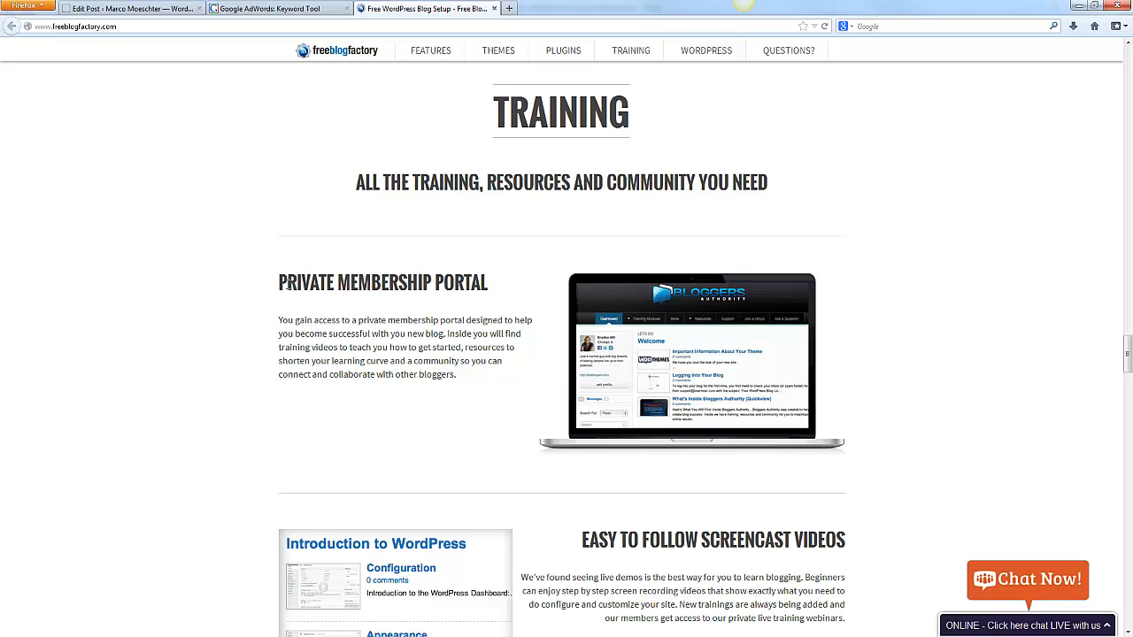
scroll(509, 489, down, 2)
scroll(489, 472, down, 3)
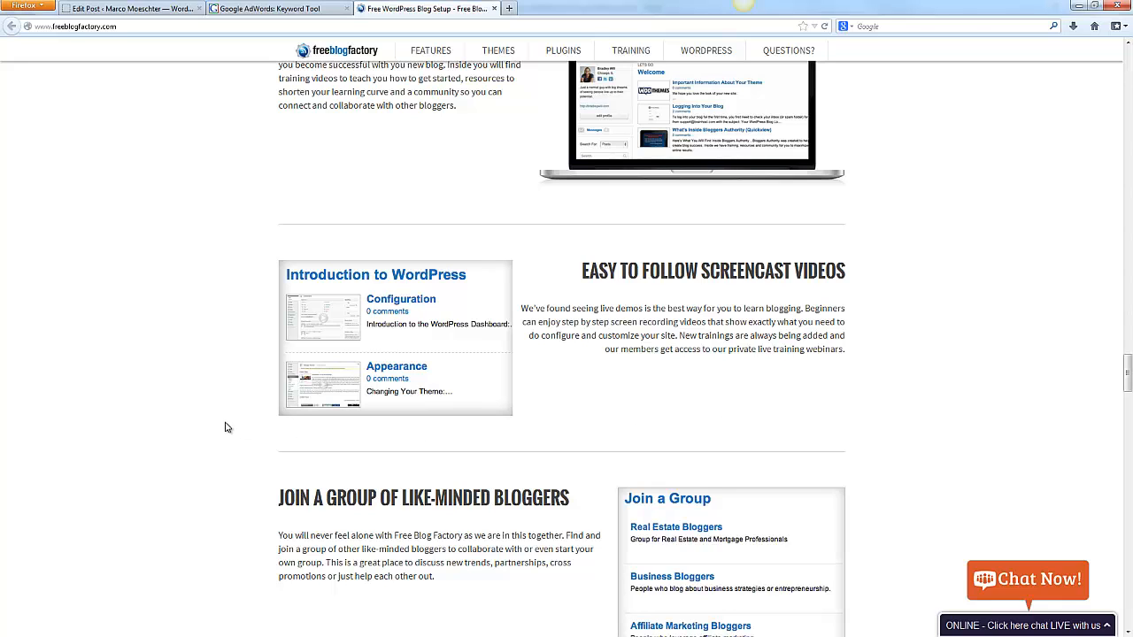
scroll(225, 427, down, 2)
scroll(192, 185, down, 2)
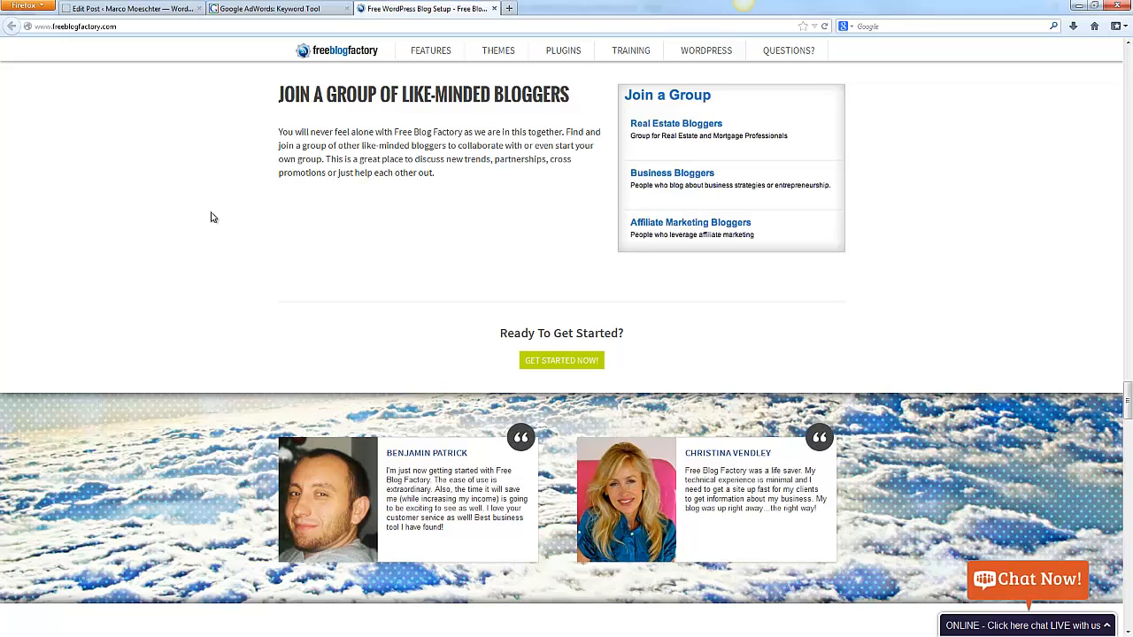
scroll(220, 222, down, 3)
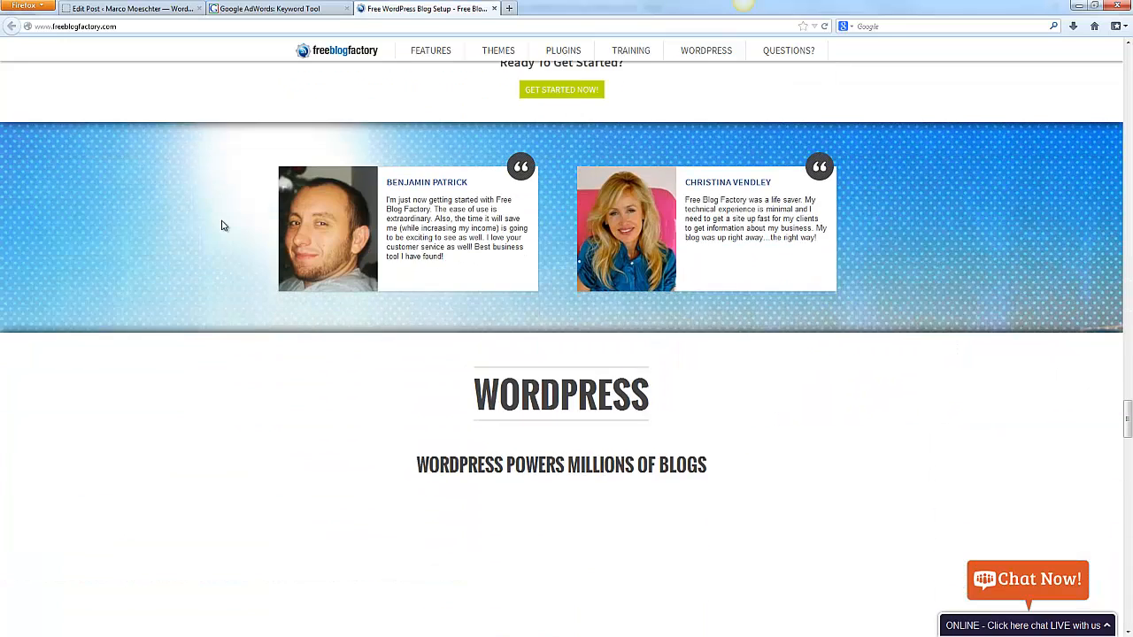
scroll(221, 223, down, 3)
scroll(221, 225, down, 3)
scroll(222, 226, down, 2)
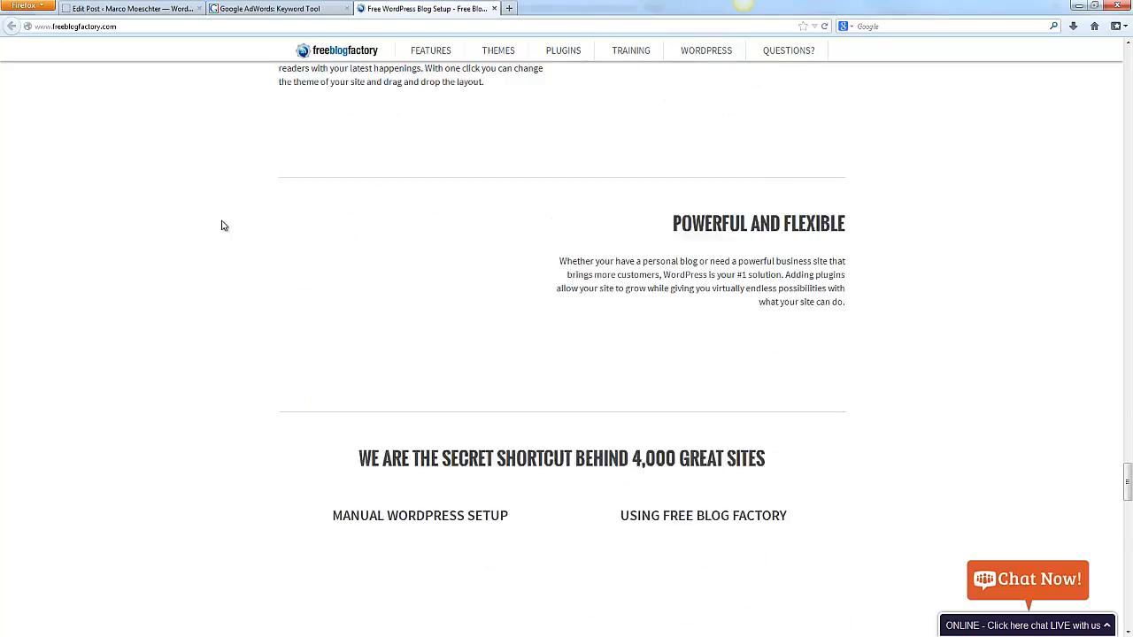
scroll(223, 229, down, 2)
scroll(226, 232, down, 3)
scroll(226, 230, down, 3)
scroll(226, 230, down, 2)
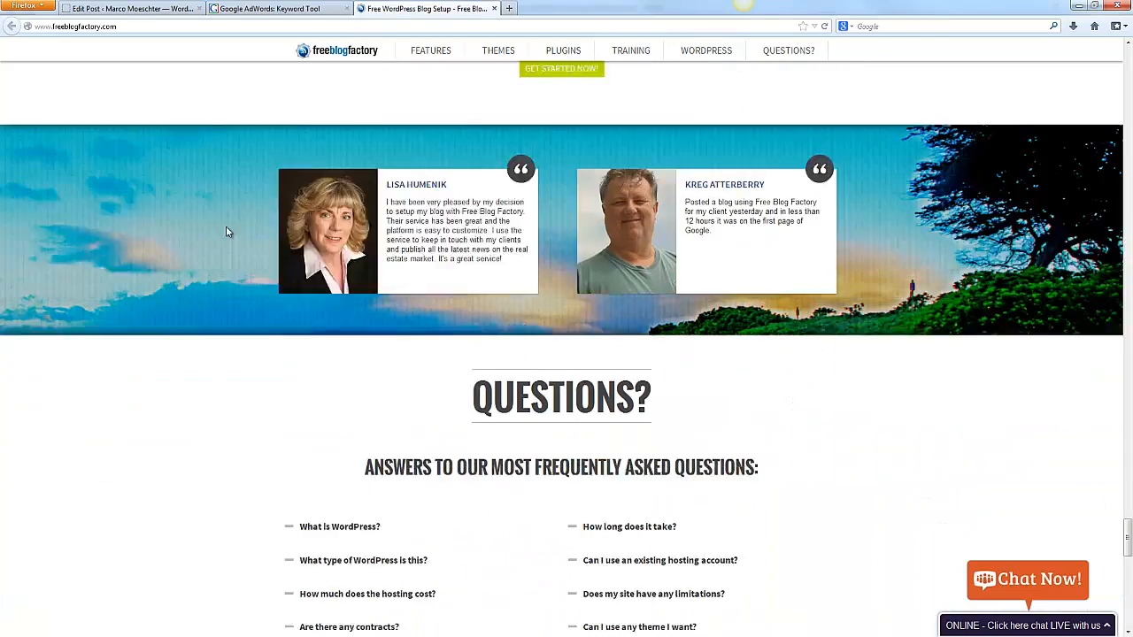
scroll(225, 231, down, 2)
scroll(214, 106, up, 3)
scroll(213, 106, up, 3)
scroll(214, 107, up, 3)
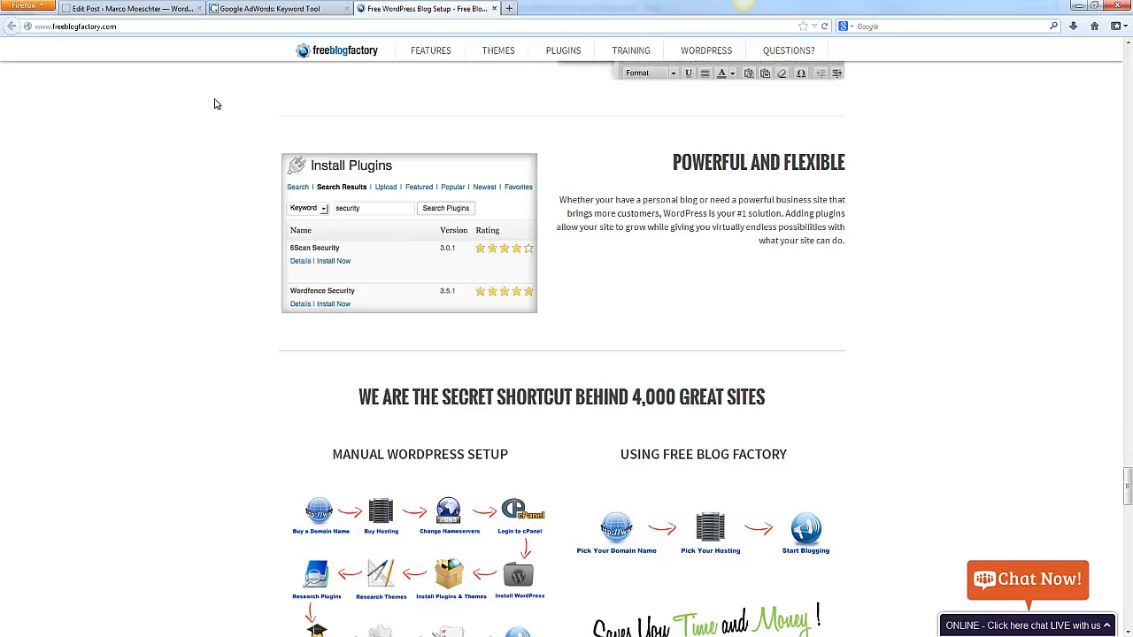
scroll(214, 105, up, 3)
scroll(214, 105, up, 4)
scroll(215, 104, up, 3)
scroll(215, 105, up, 4)
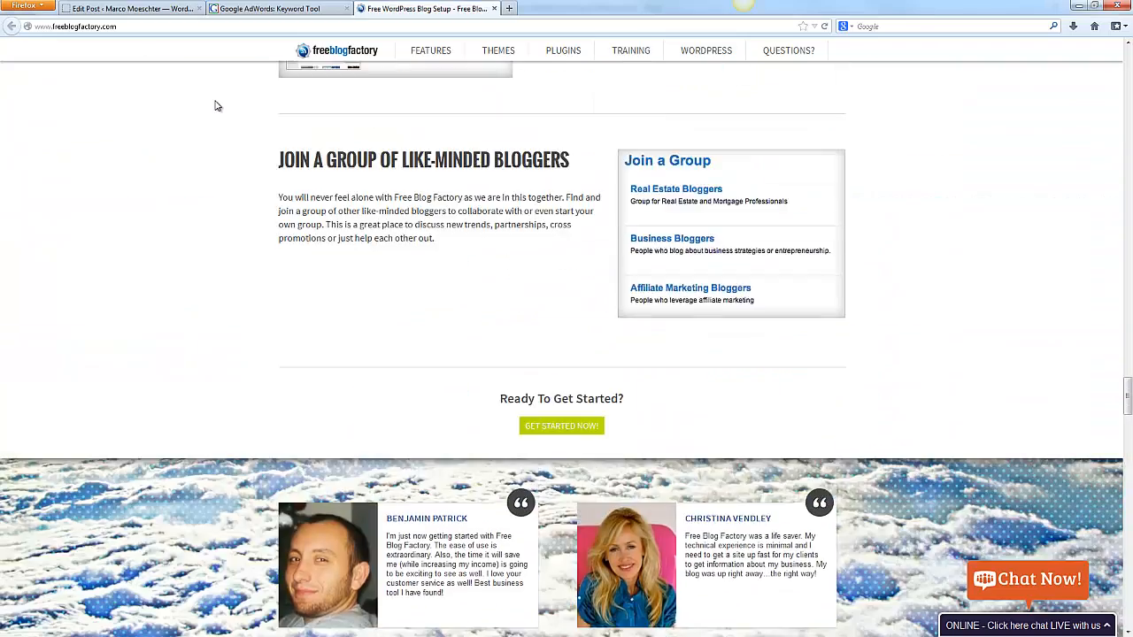
scroll(216, 105, up, 2)
scroll(217, 107, up, 3)
scroll(215, 105, up, 3)
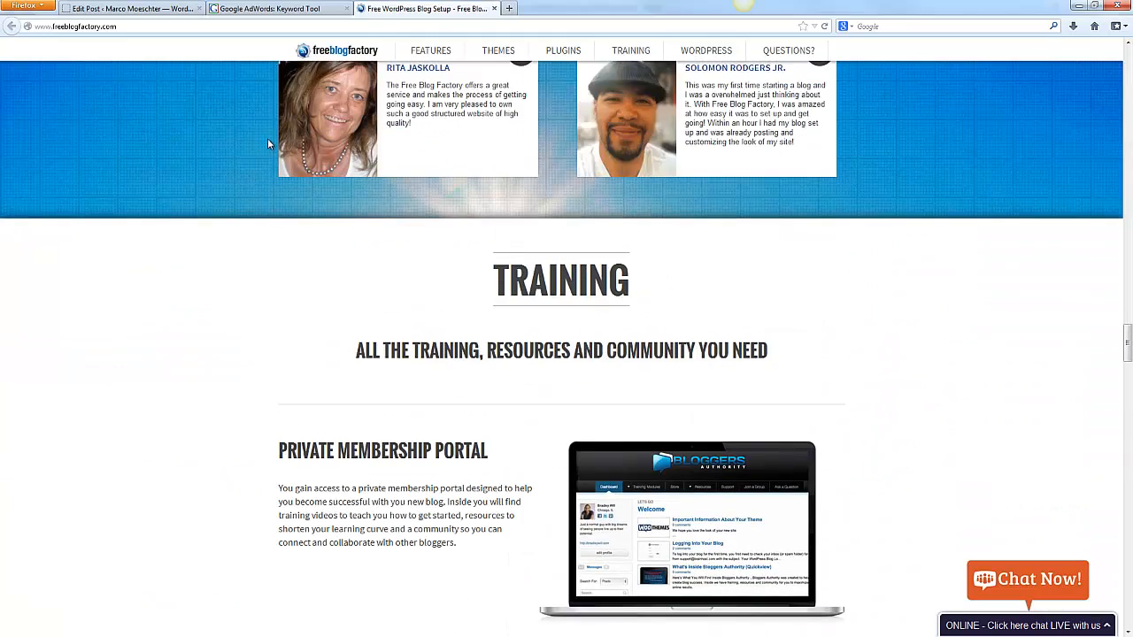
scroll(263, 325, up, 3)
scroll(264, 328, up, 3)
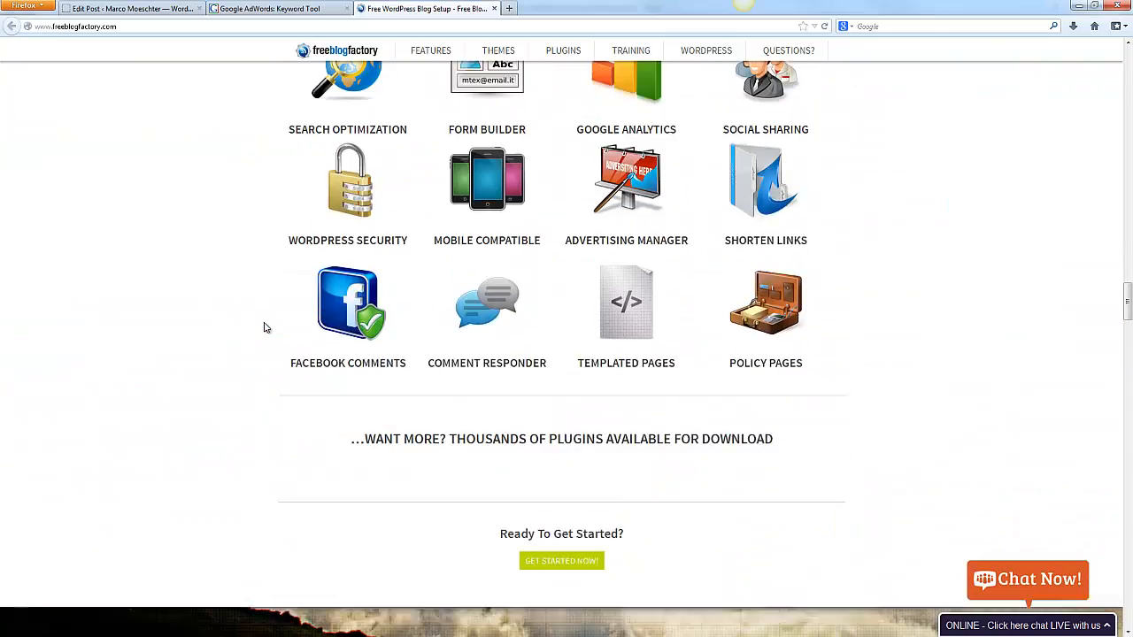
scroll(264, 326, up, 1)
scroll(264, 326, up, 3)
scroll(264, 324, up, 5)
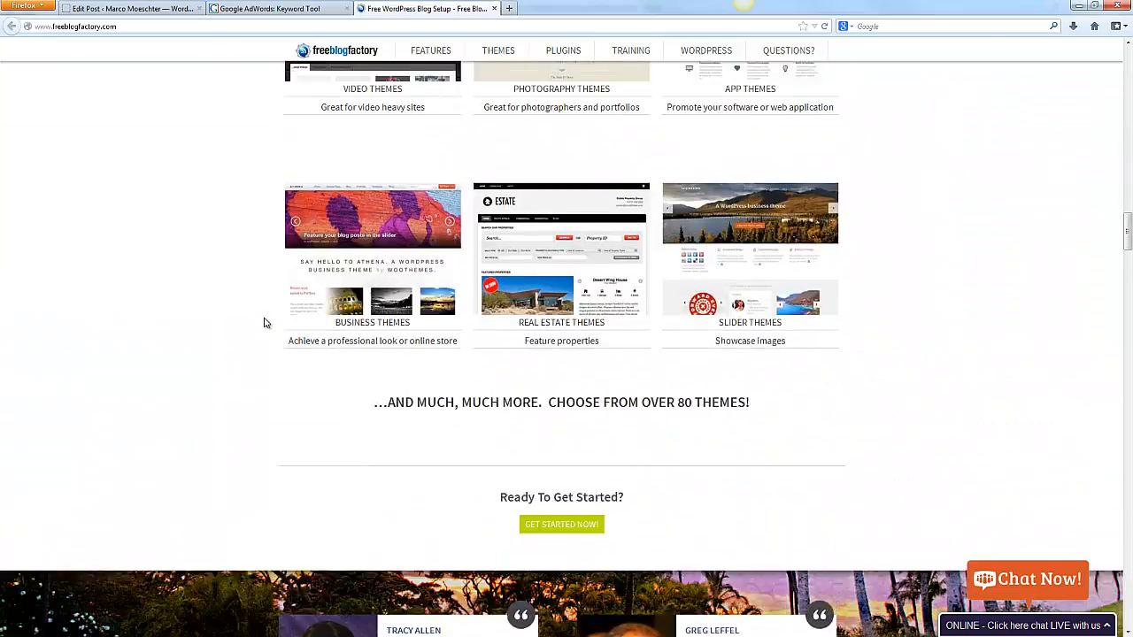
scroll(264, 323, up, 3)
scroll(263, 321, up, 5)
scroll(263, 322, up, 3)
scroll(266, 322, up, 5)
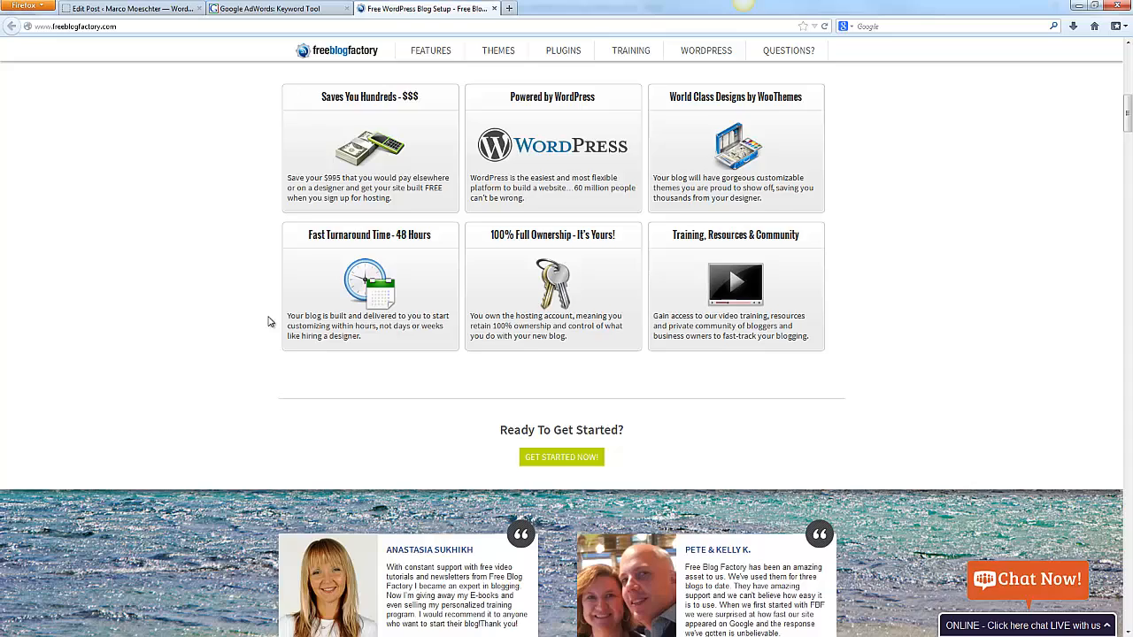
scroll(270, 321, up, 5)
scroll(269, 319, up, 5)
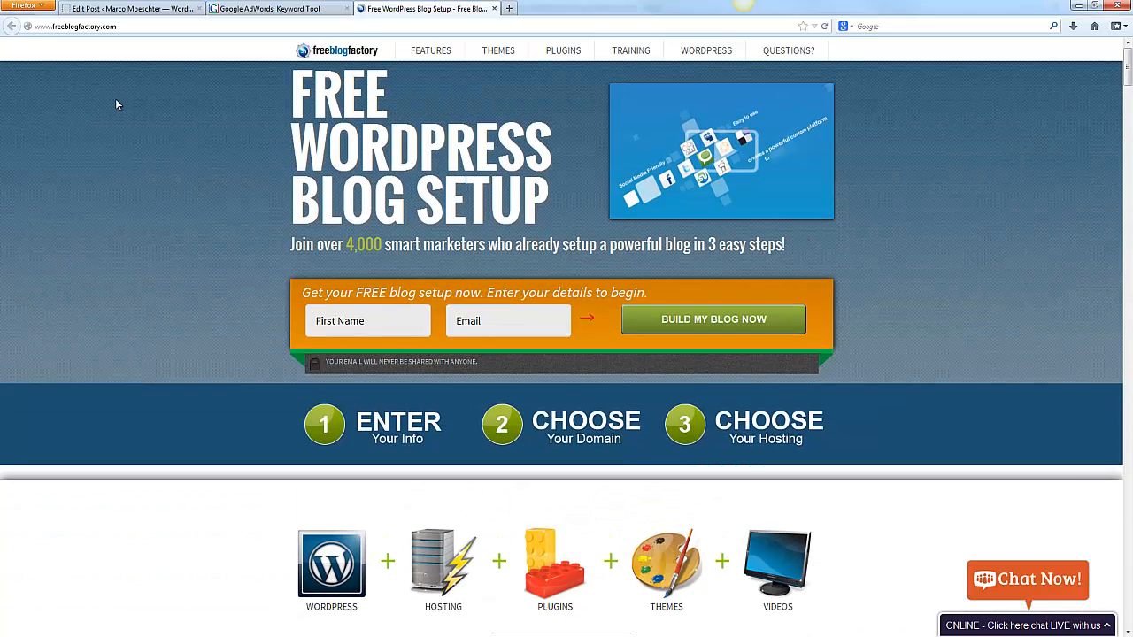